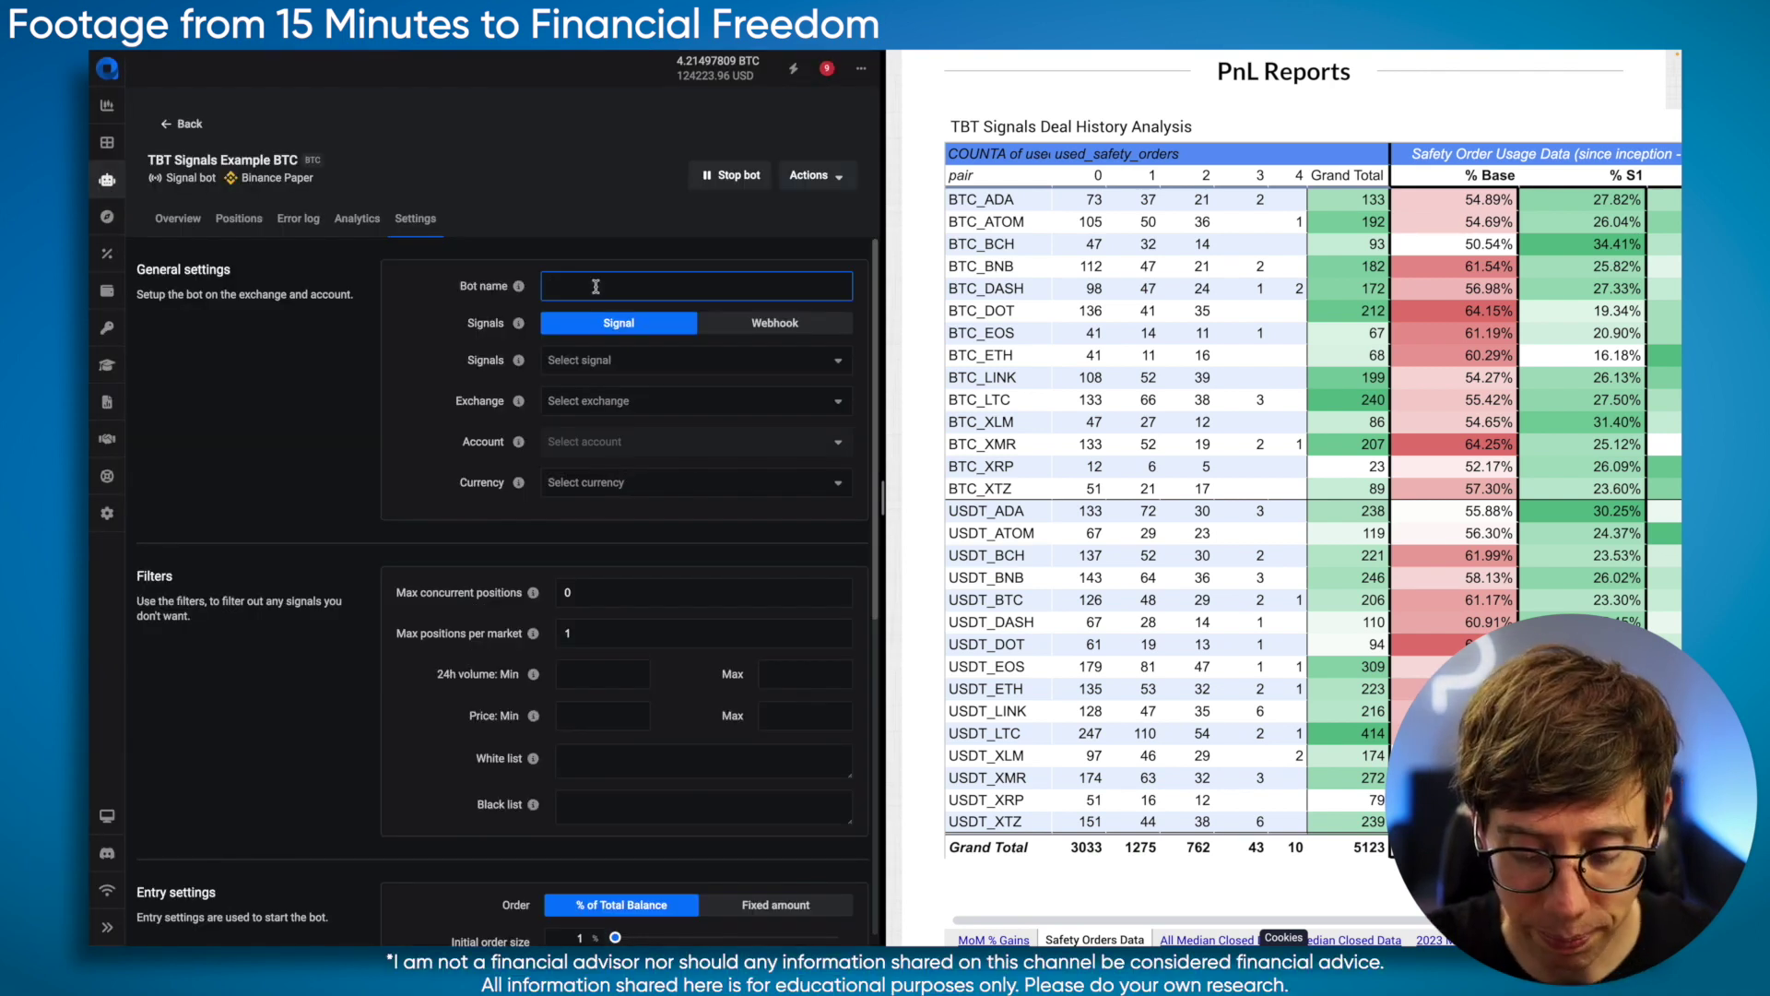
Enter 'TBT Signals 15m example :)' as the bot name.
type("TBT Signals 15m example ")
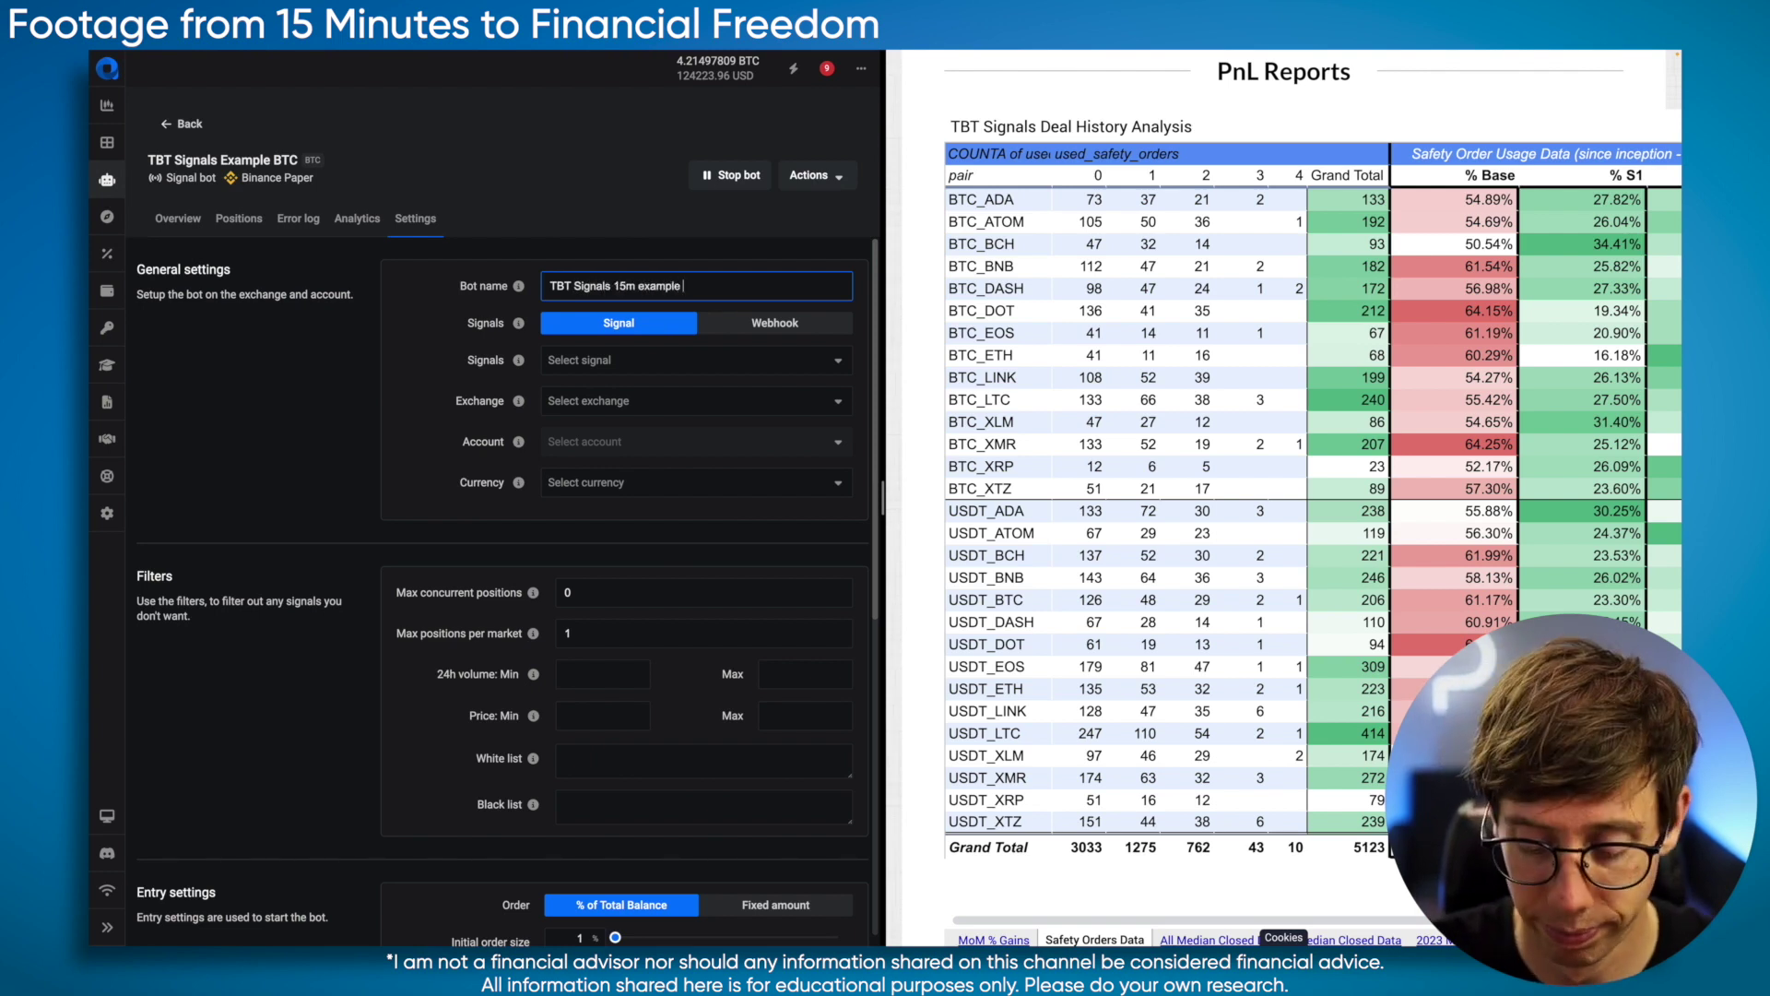
type(":)")
Choose The Better Traders as the bot's signal provider.
left_click(445, 310)
left_click(630, 366)
left_click(653, 435)
Browse the exchange list and select Binance as the bot's exchange.
left_click(590, 402)
scroll(607, 596, "down", 5)
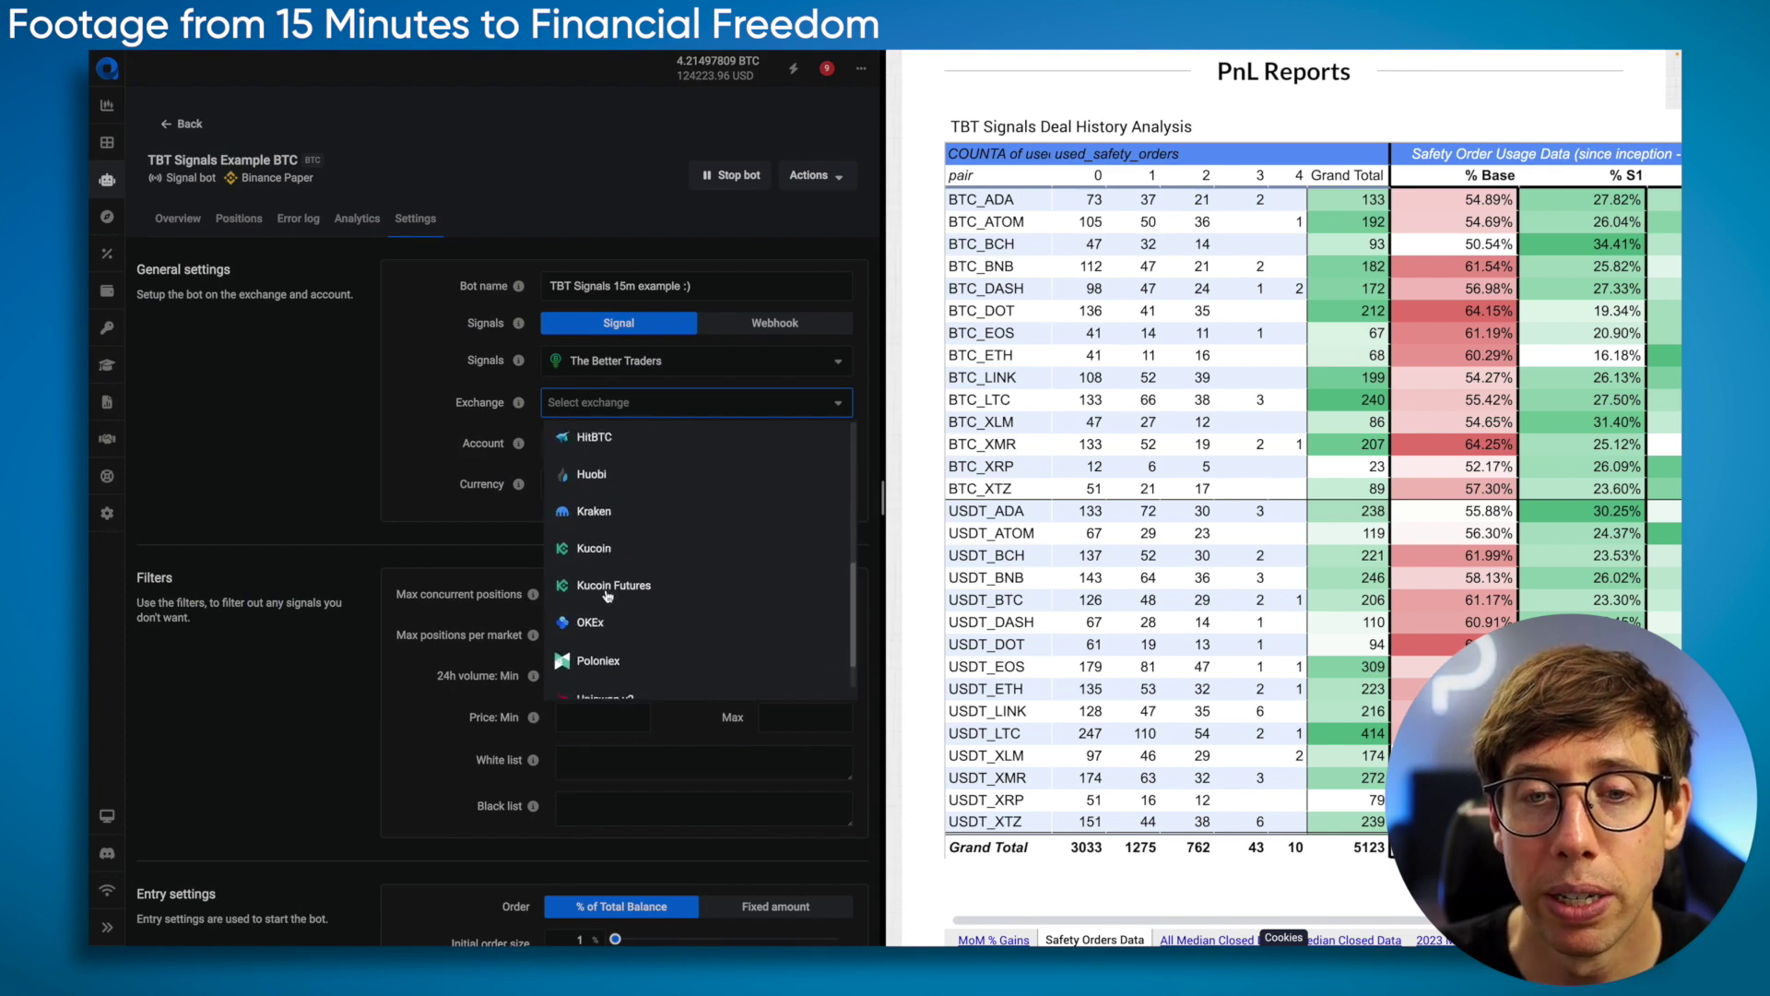
scroll(608, 596, "up", 5)
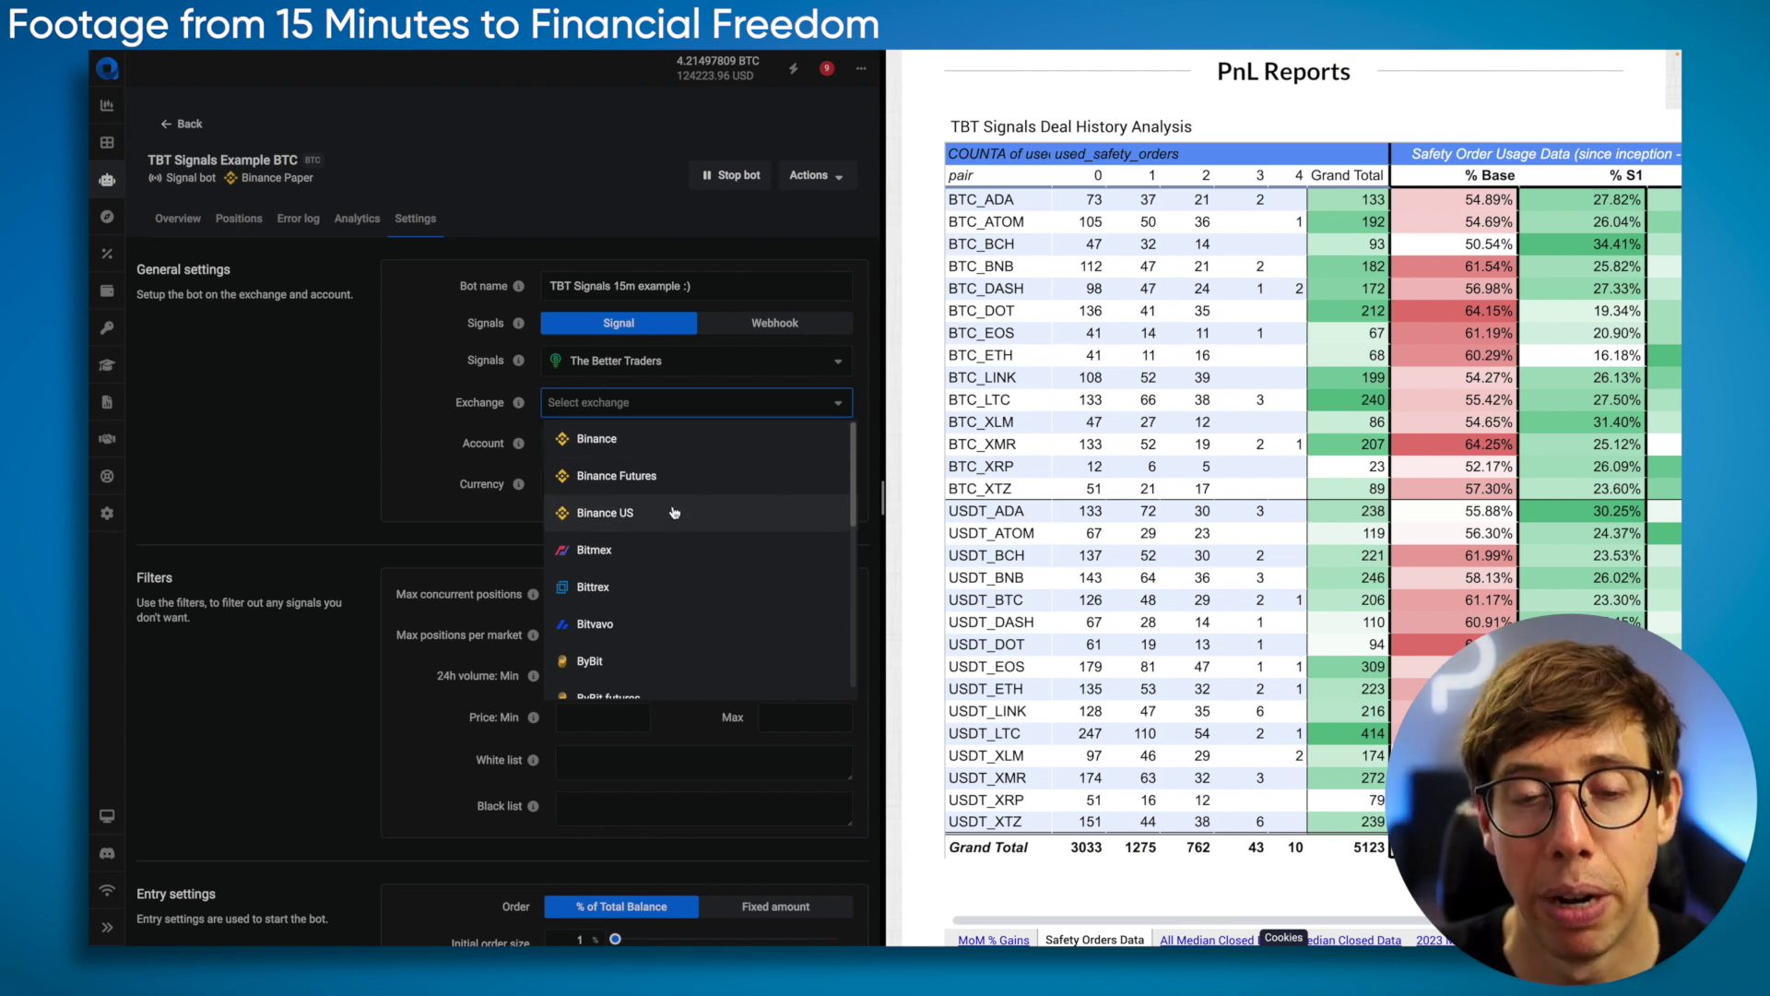
scroll(674, 513, "down", 5)
scroll(627, 514, "down", 1)
scroll(624, 505, "down", 2)
scroll(643, 570, "down", 1)
scroll(618, 571, "down", 1)
scroll(618, 567, "up", 2)
scroll(616, 581, "down", 2)
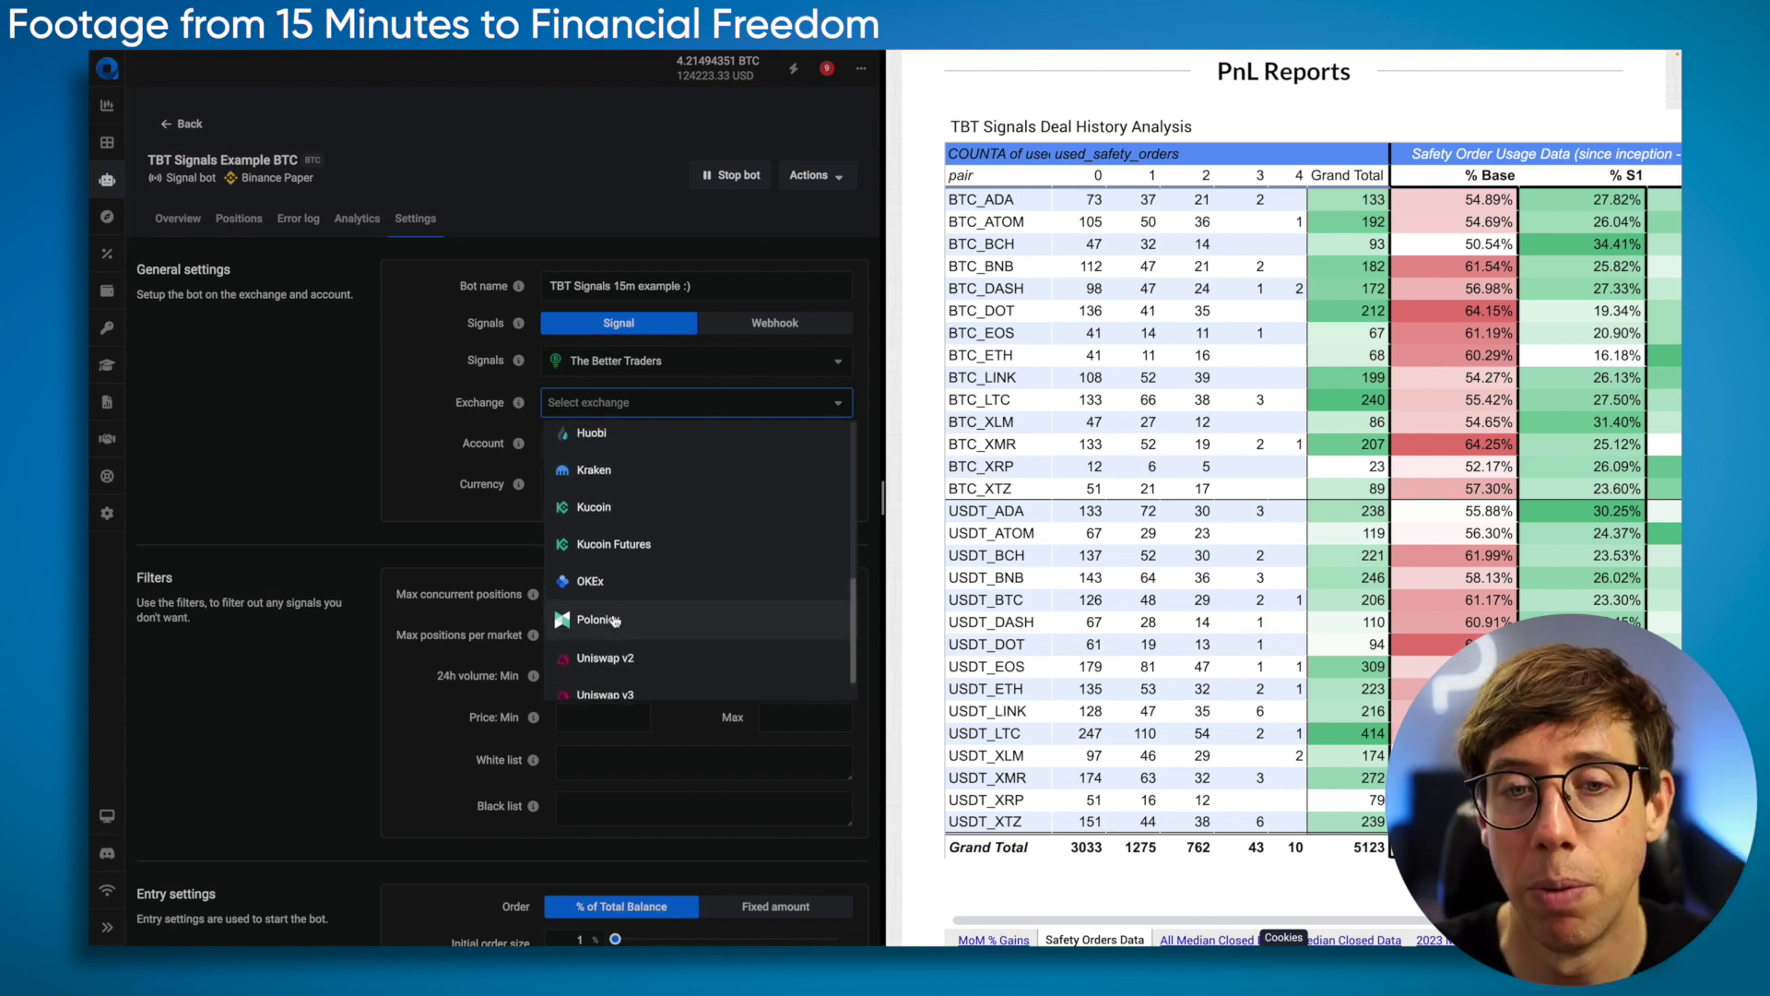
scroll(614, 620, "up", 2)
left_click(419, 440)
left_click(594, 403)
left_click(615, 443)
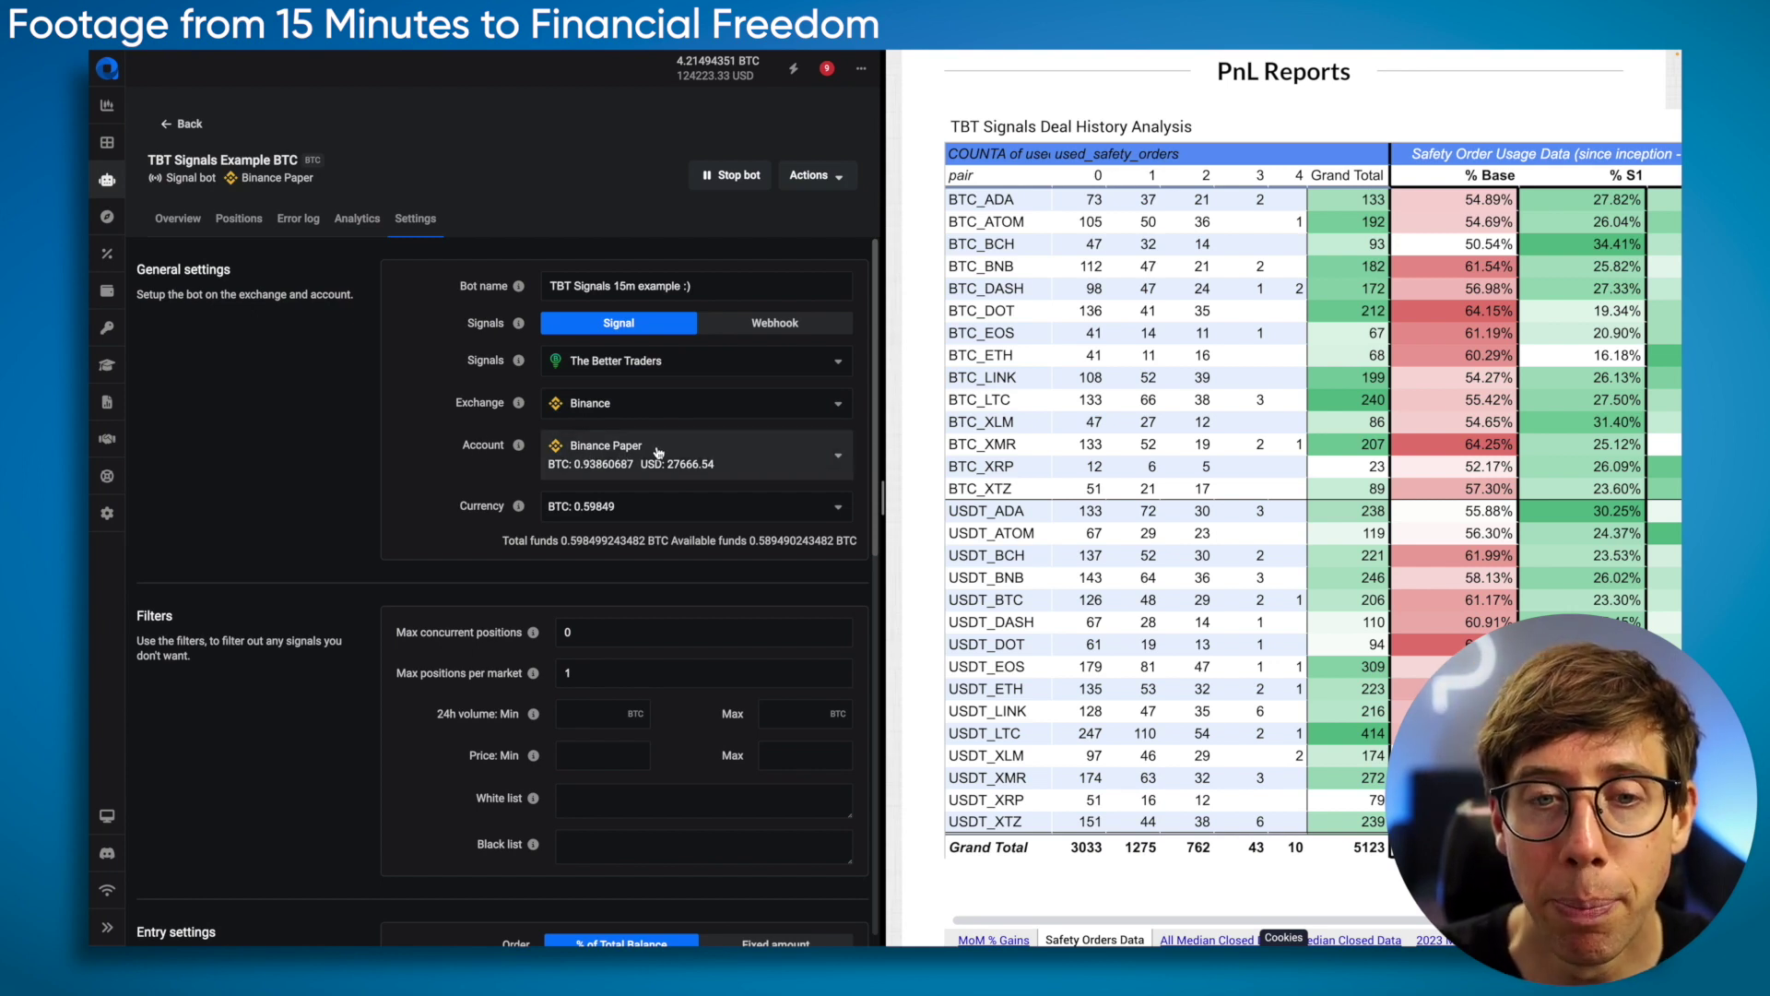
Change the bot's trading currency from BTC to USDT.
left_click(644, 510)
scroll(940, 878, "down", 2)
left_click(630, 654)
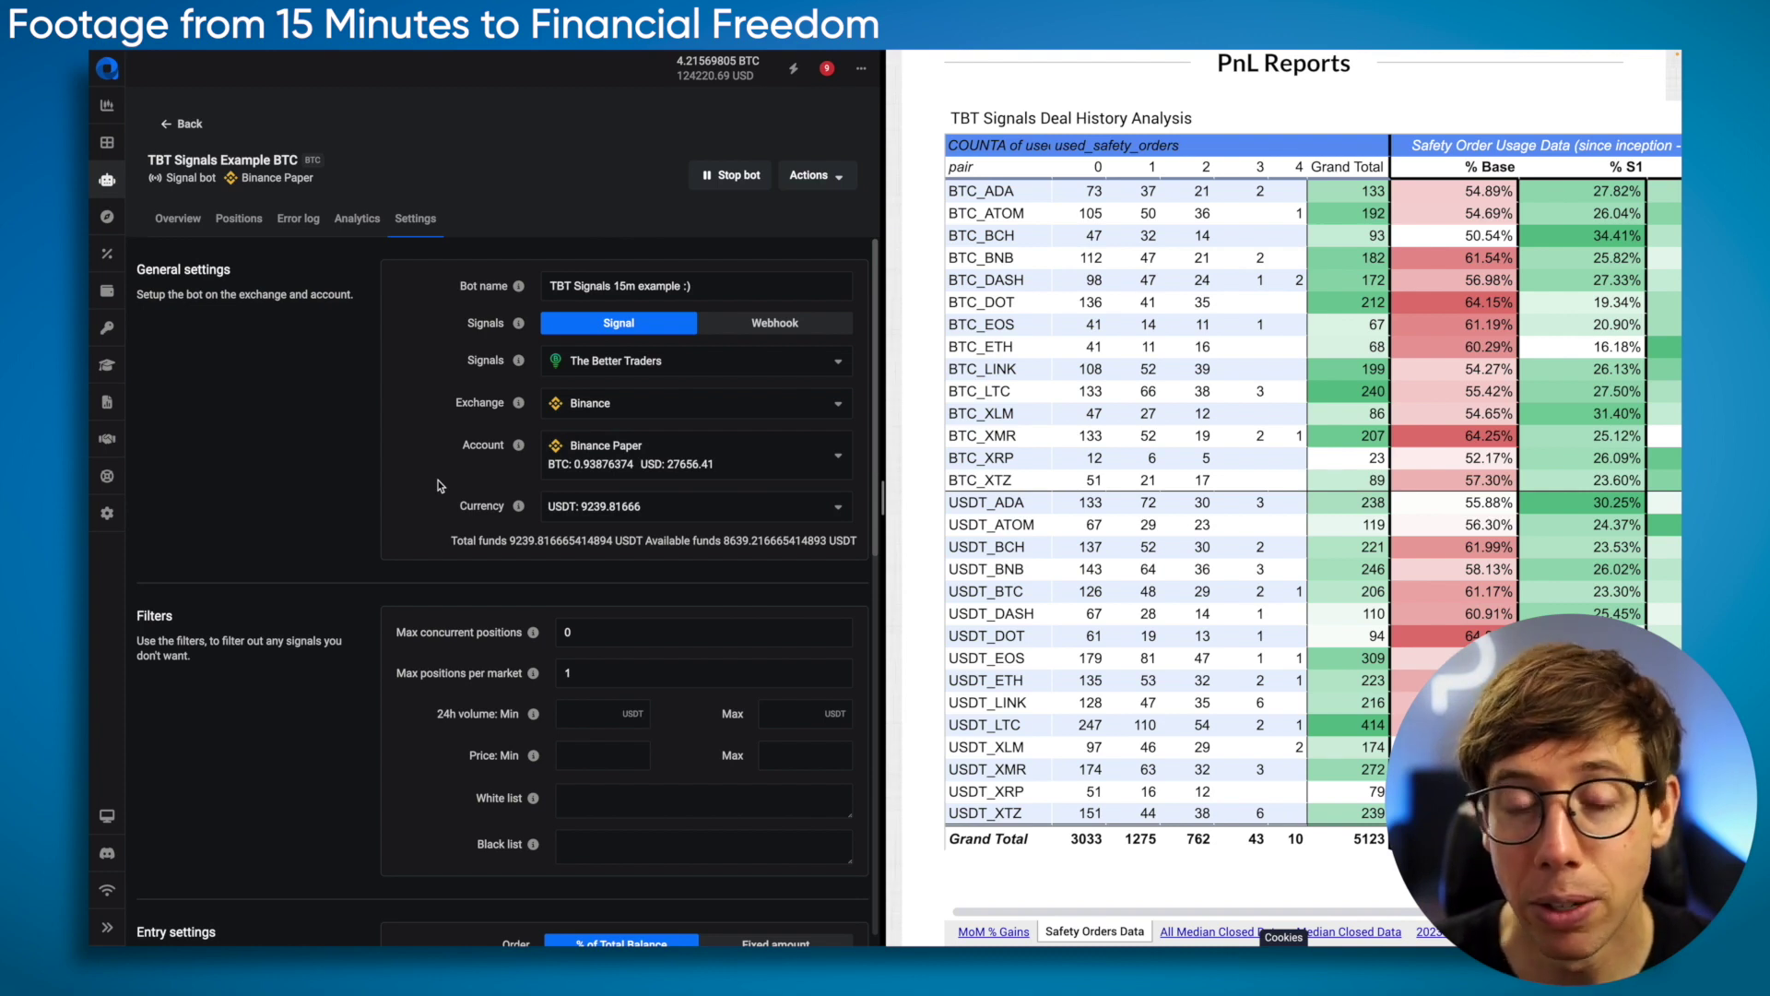
Set max concurrent positions to 5, then try 10 instead.
scroll(438, 486, "down", 3)
double_click(606, 364)
type("5")
left_click(426, 385)
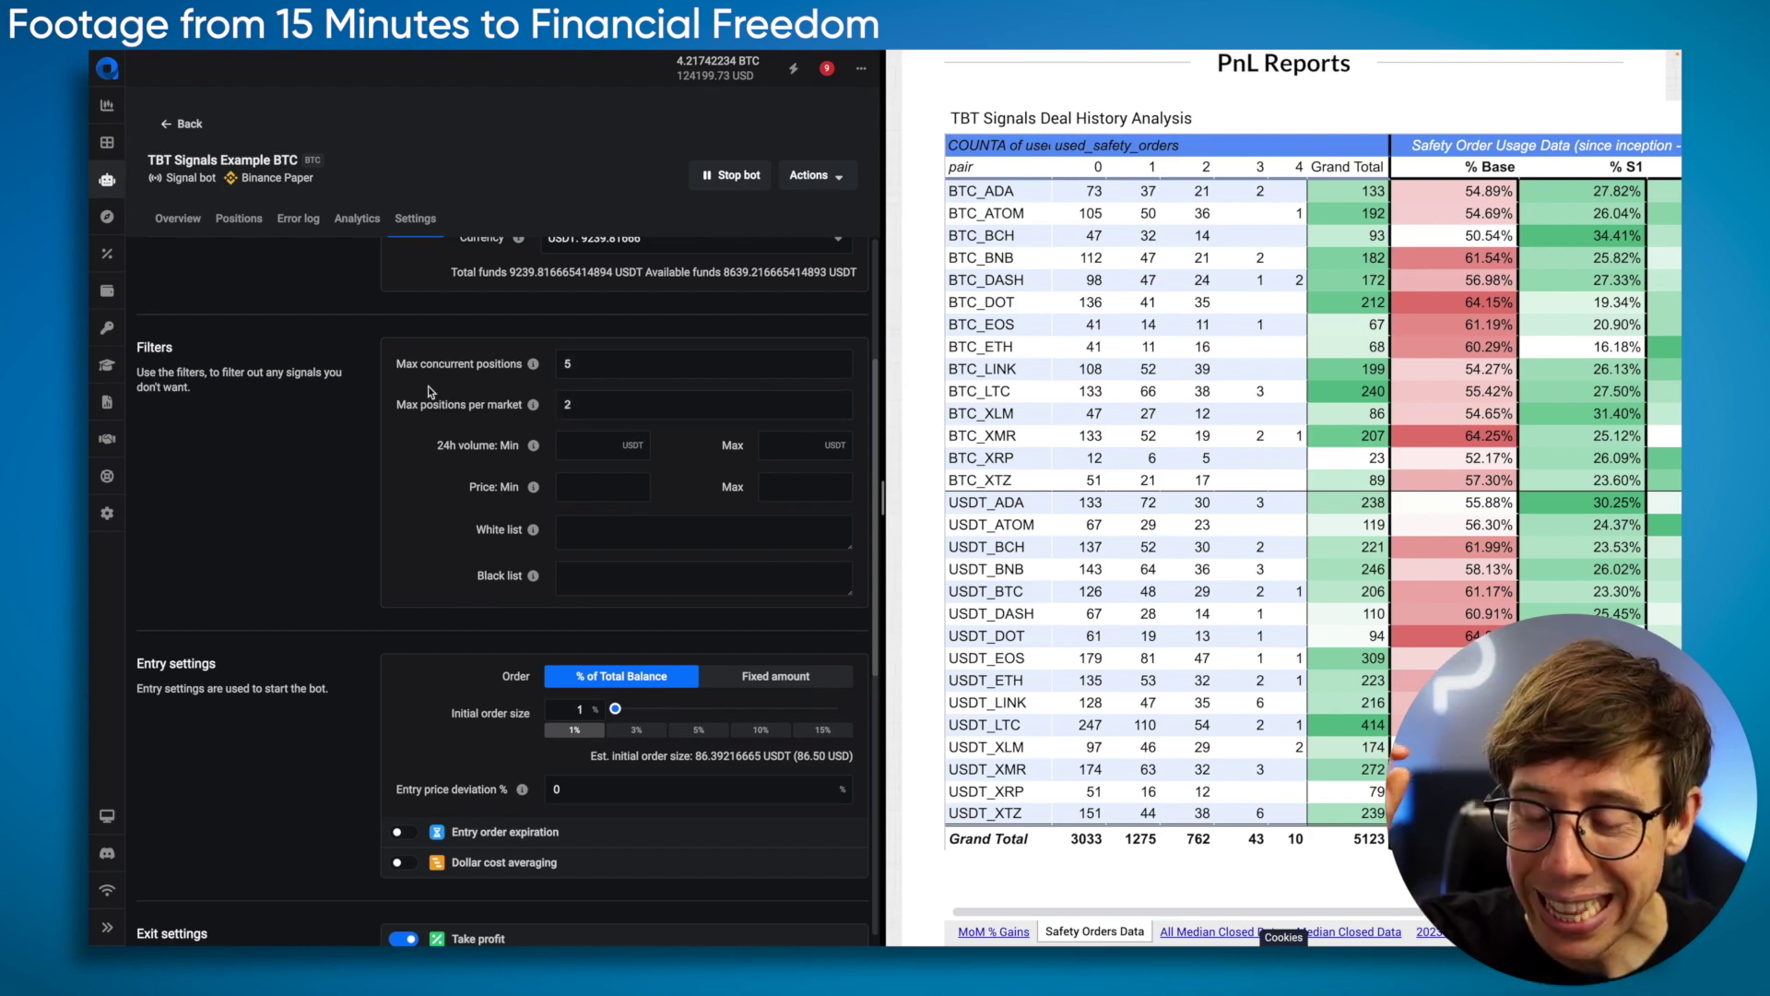
double_click(593, 363)
type("10")
left_click(472, 352)
Return max concurrent positions to 5 and set max positions per market to 1.
double_click(598, 364)
type("5")
key("Tab")
type("1")
left_click(553, 346)
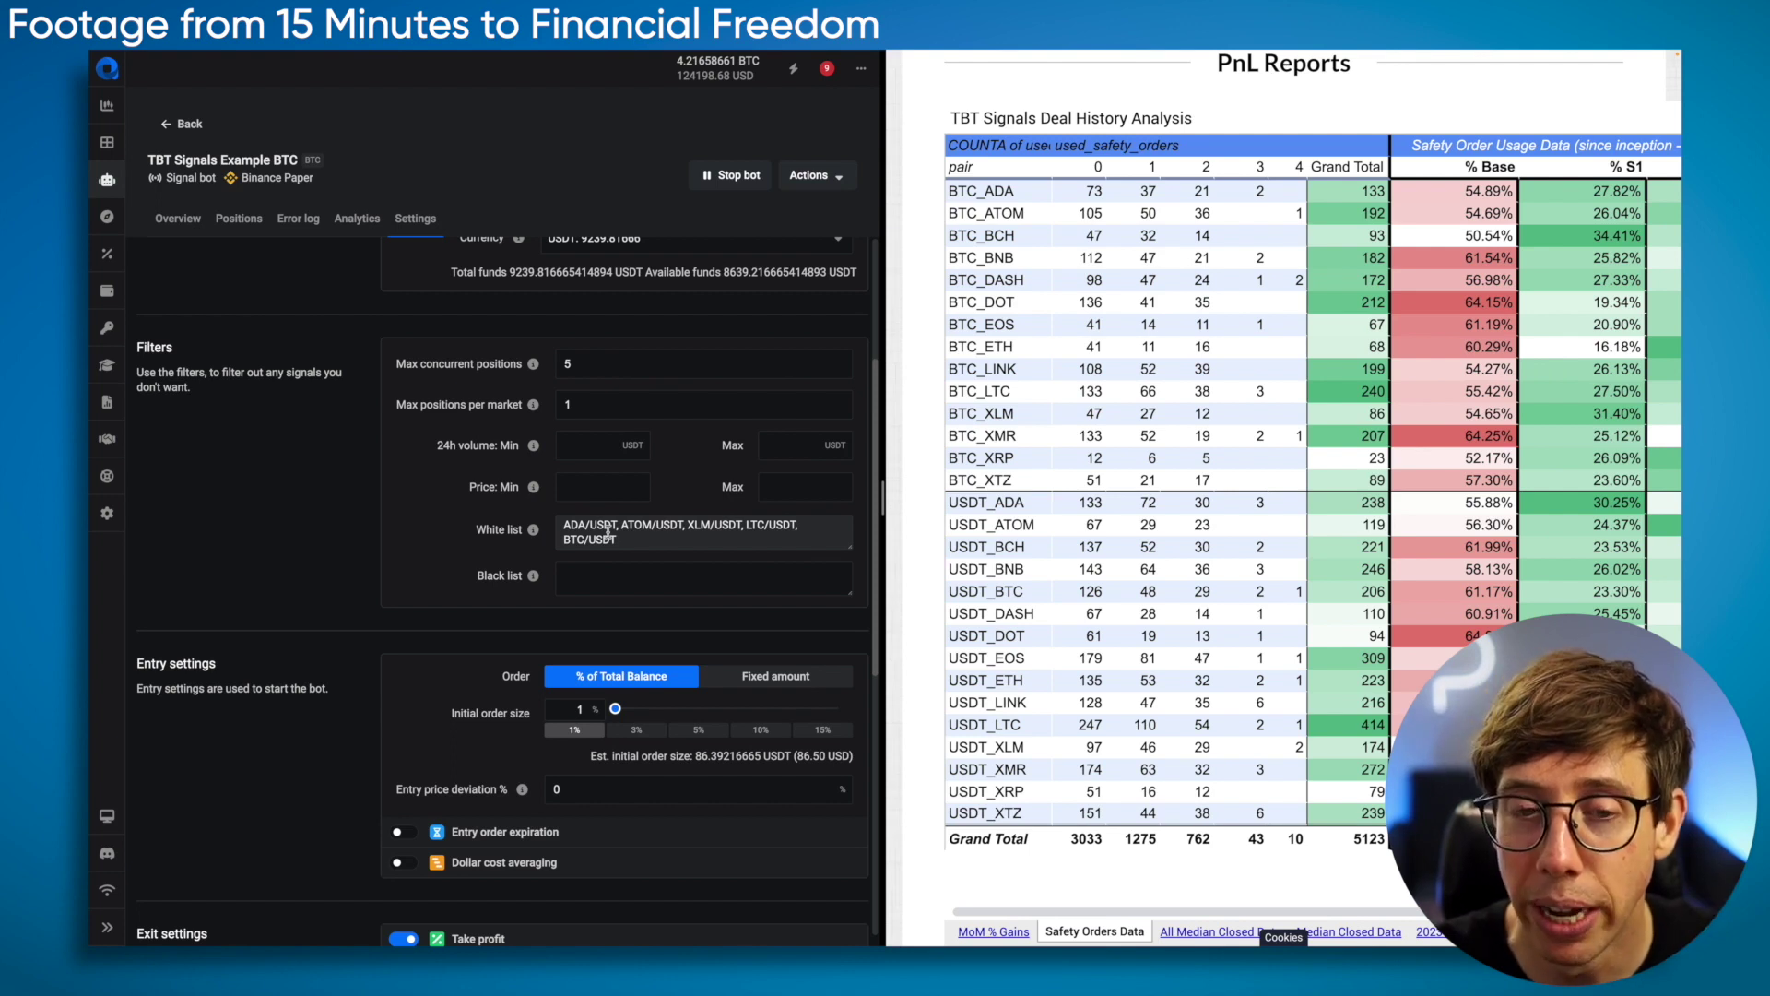
Scroll down the bot settings past the Filters white list.
scroll(411, 529, "down", 3)
scroll(411, 529, "down", 5)
Switch the initial entry order to a fixed amount of 237.14 USDT.
scroll(440, 314, "up", 4)
scroll(440, 314, "up", 3)
scroll(416, 471, "down", 3)
left_click(767, 568)
Turn on dollar cost averaging in the entry settings.
scroll(767, 568, "down", 1)
scroll(390, 577, "down", 1)
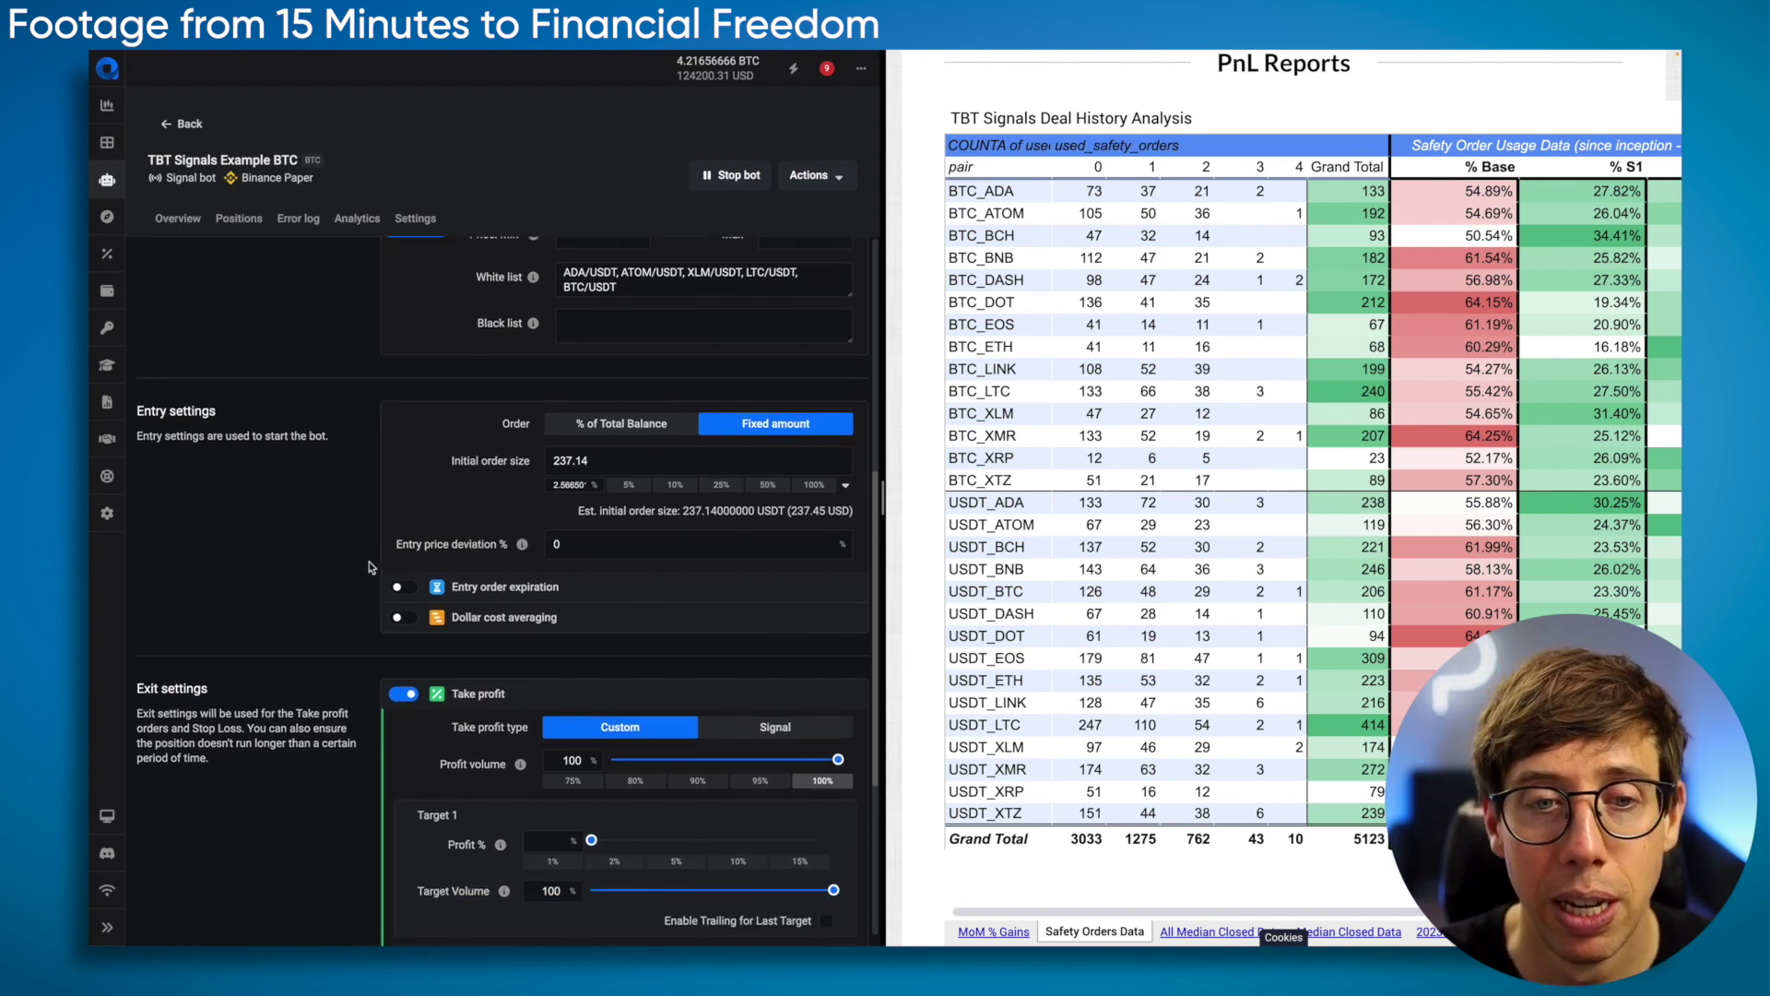
left_click(401, 618)
Add a second DCA target and set target prices to 1.5 and 4.5.
scroll(368, 650, "down", 2)
scroll(369, 649, "down", 1)
scroll(1530, 152, "right", 2)
scroll(1530, 152, "right", 2)
left_click(802, 703)
left_click(560, 543)
type("1.5")
left_click(502, 513)
left_click(564, 689)
type("4.5")
left_click(527, 664)
Set the DCA target quantities to 200 and 400.
left_click(568, 591)
left_click(512, 597)
scroll(665, 528, "up", 3)
scroll(609, 558, "down", 1)
left_click(557, 698)
type("100")
double_click(556, 695)
type("200")
left_click(525, 738)
left_click(571, 839)
type("200")
key("BackSpace")
key("BackSpace")
key("BackSpace")
type("400")
scroll(440, 871, "down", 5)
Give take-profit Target 1 a 0.85% profit, then change it to 1%.
scroll(360, 714, "down", 1)
scroll(360, 713, "down", 1)
left_click(544, 579)
type("0.85")
left_click(496, 542)
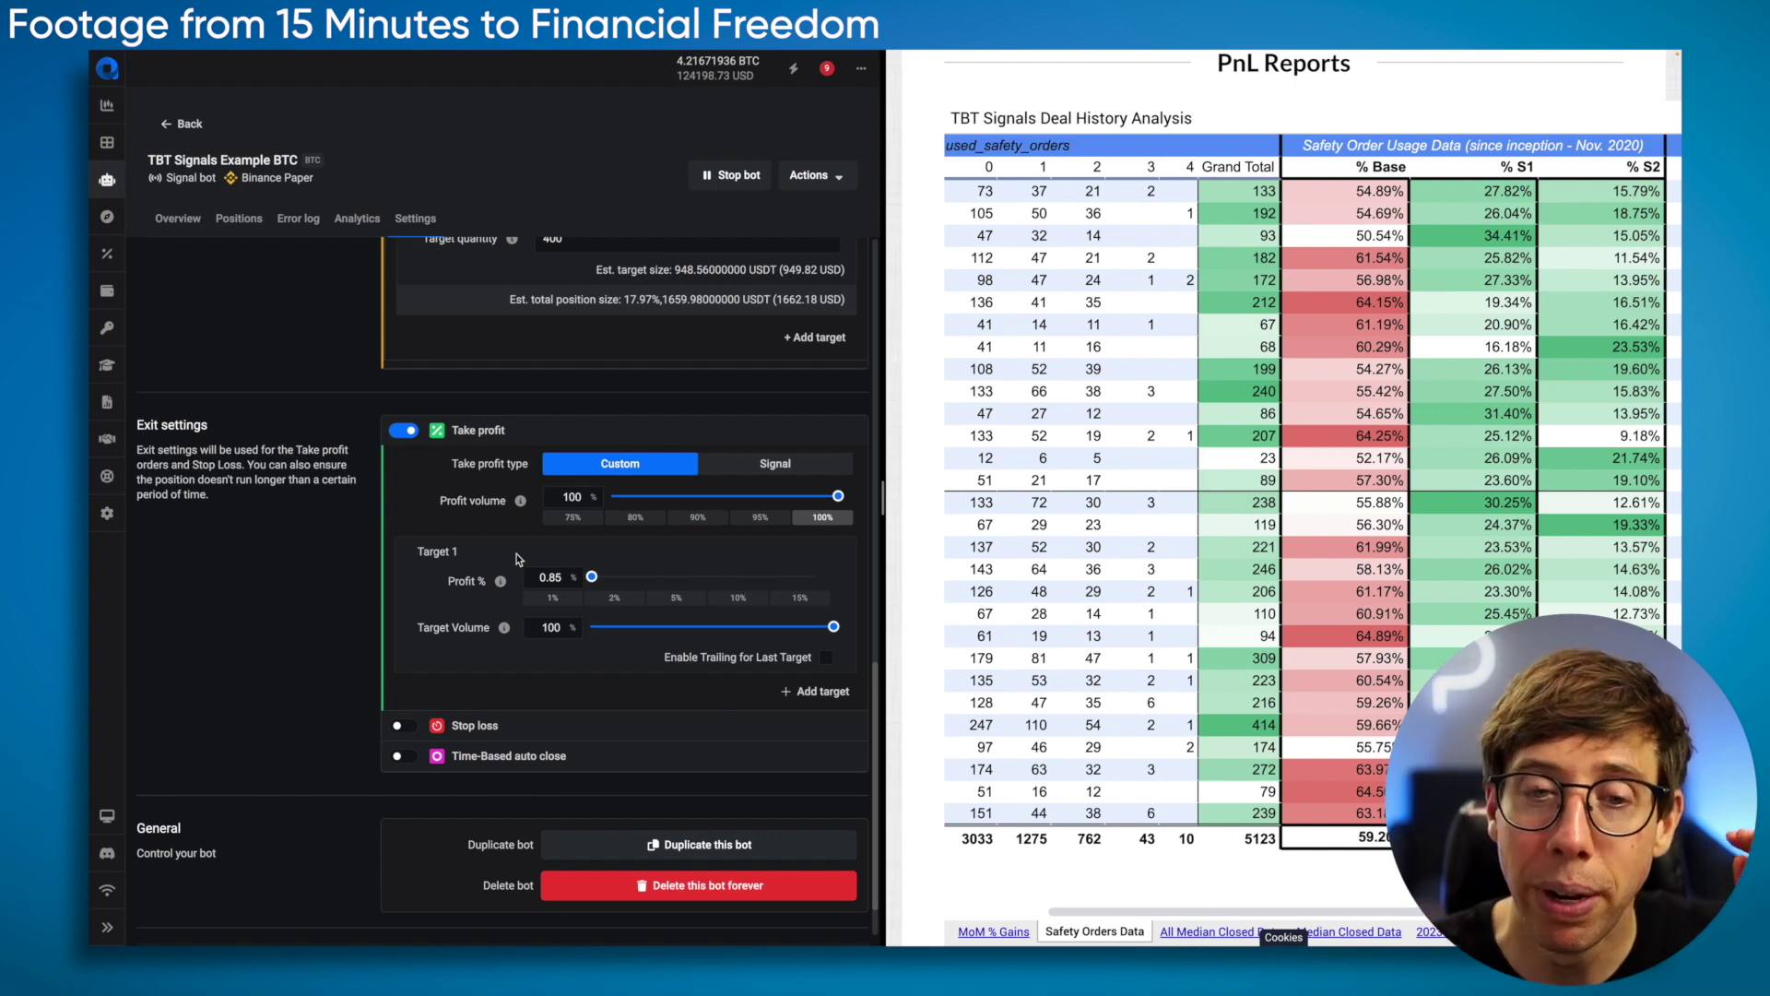
left_click(541, 578)
double_click(542, 578)
left_click(512, 552)
Choose the 90% profit volume preset for take profit.
mouse_move(503, 582)
left_click(700, 519)
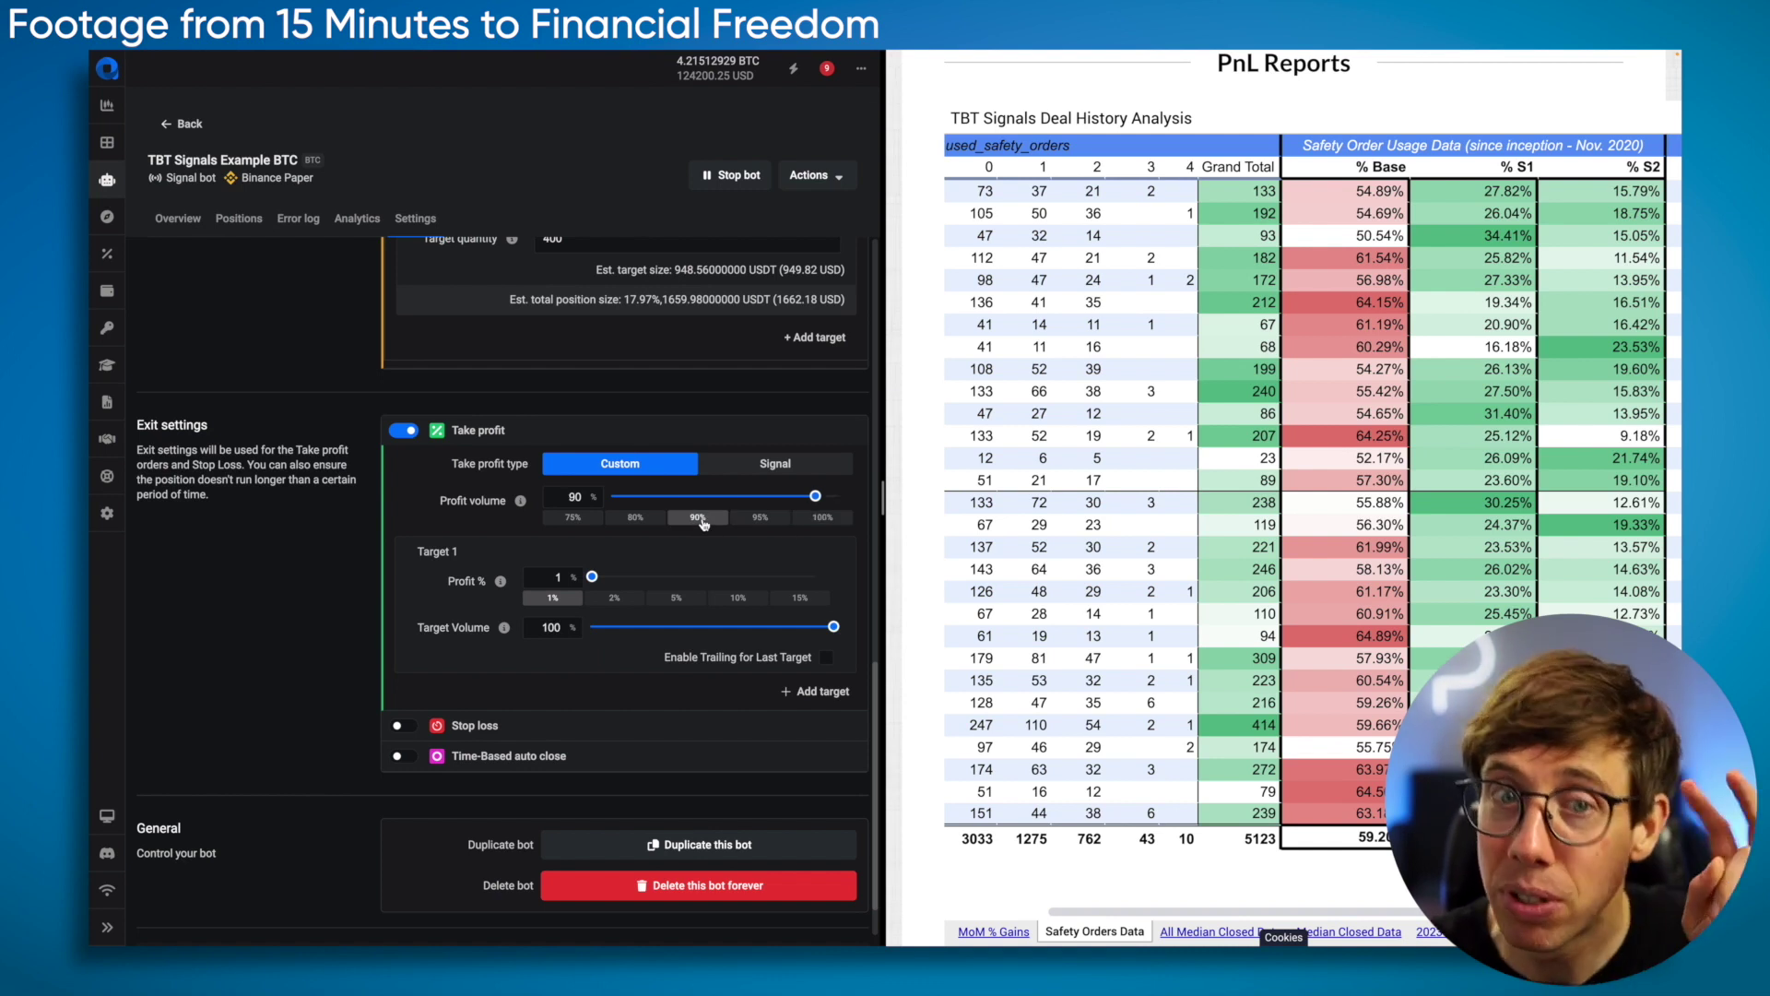
scroll(501, 441, "up", 10)
scroll(501, 441, "up", 3)
scroll(410, 553, "down", 10)
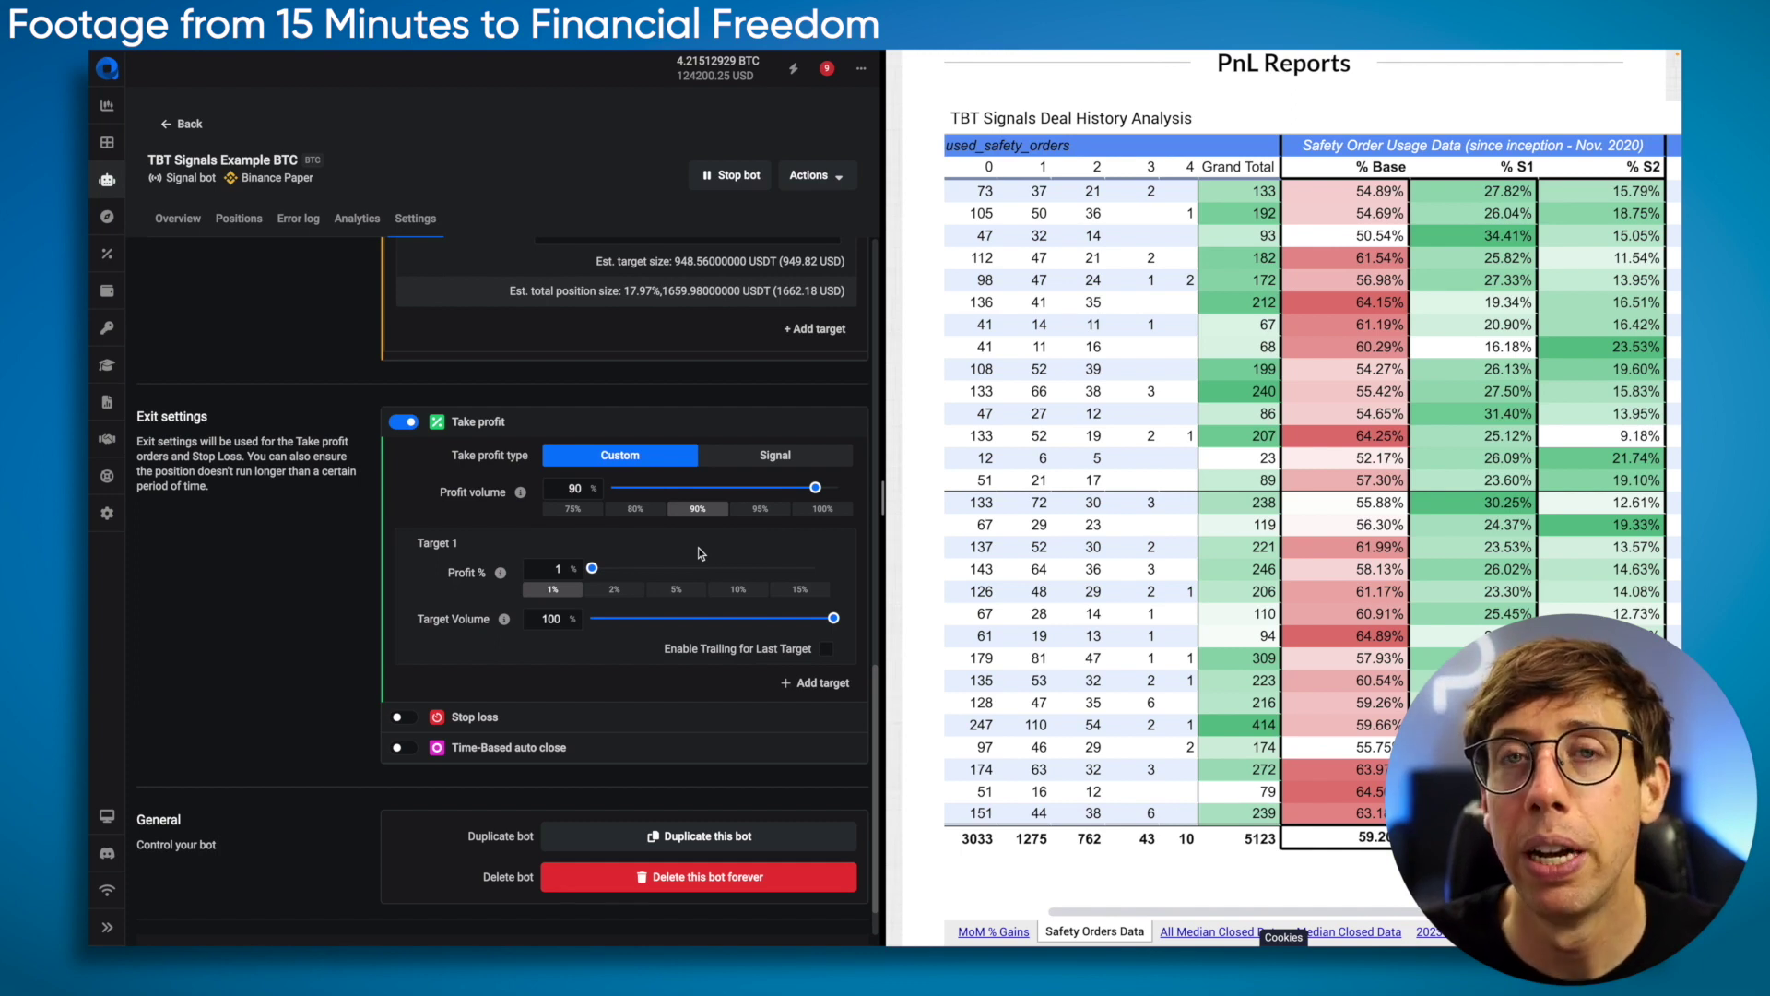
scroll(417, 401, "up", 10)
scroll(416, 401, "down", 3)
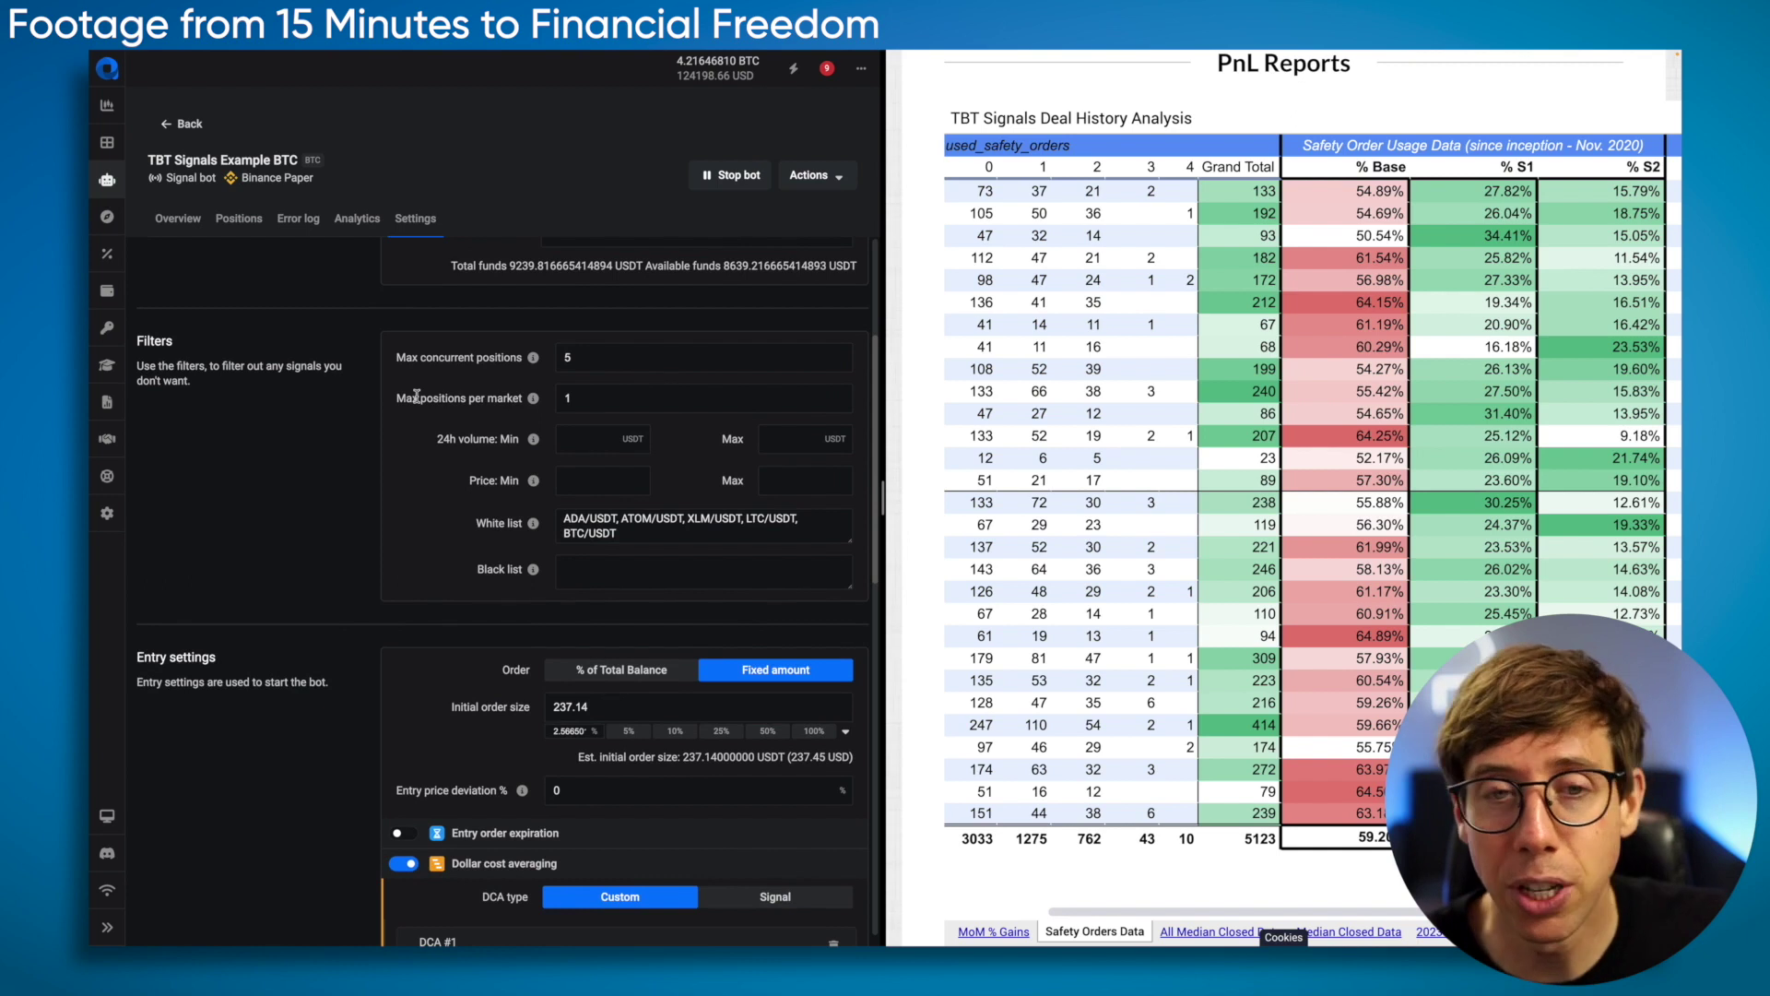
scroll(390, 523, "down", 10)
scroll(390, 523, "up", 6)
scroll(390, 522, "down", 5)
Enable last-target trailing with a 0.1% distance, then switch trailing off again.
left_click(824, 587)
left_click(572, 616)
type("0.1")
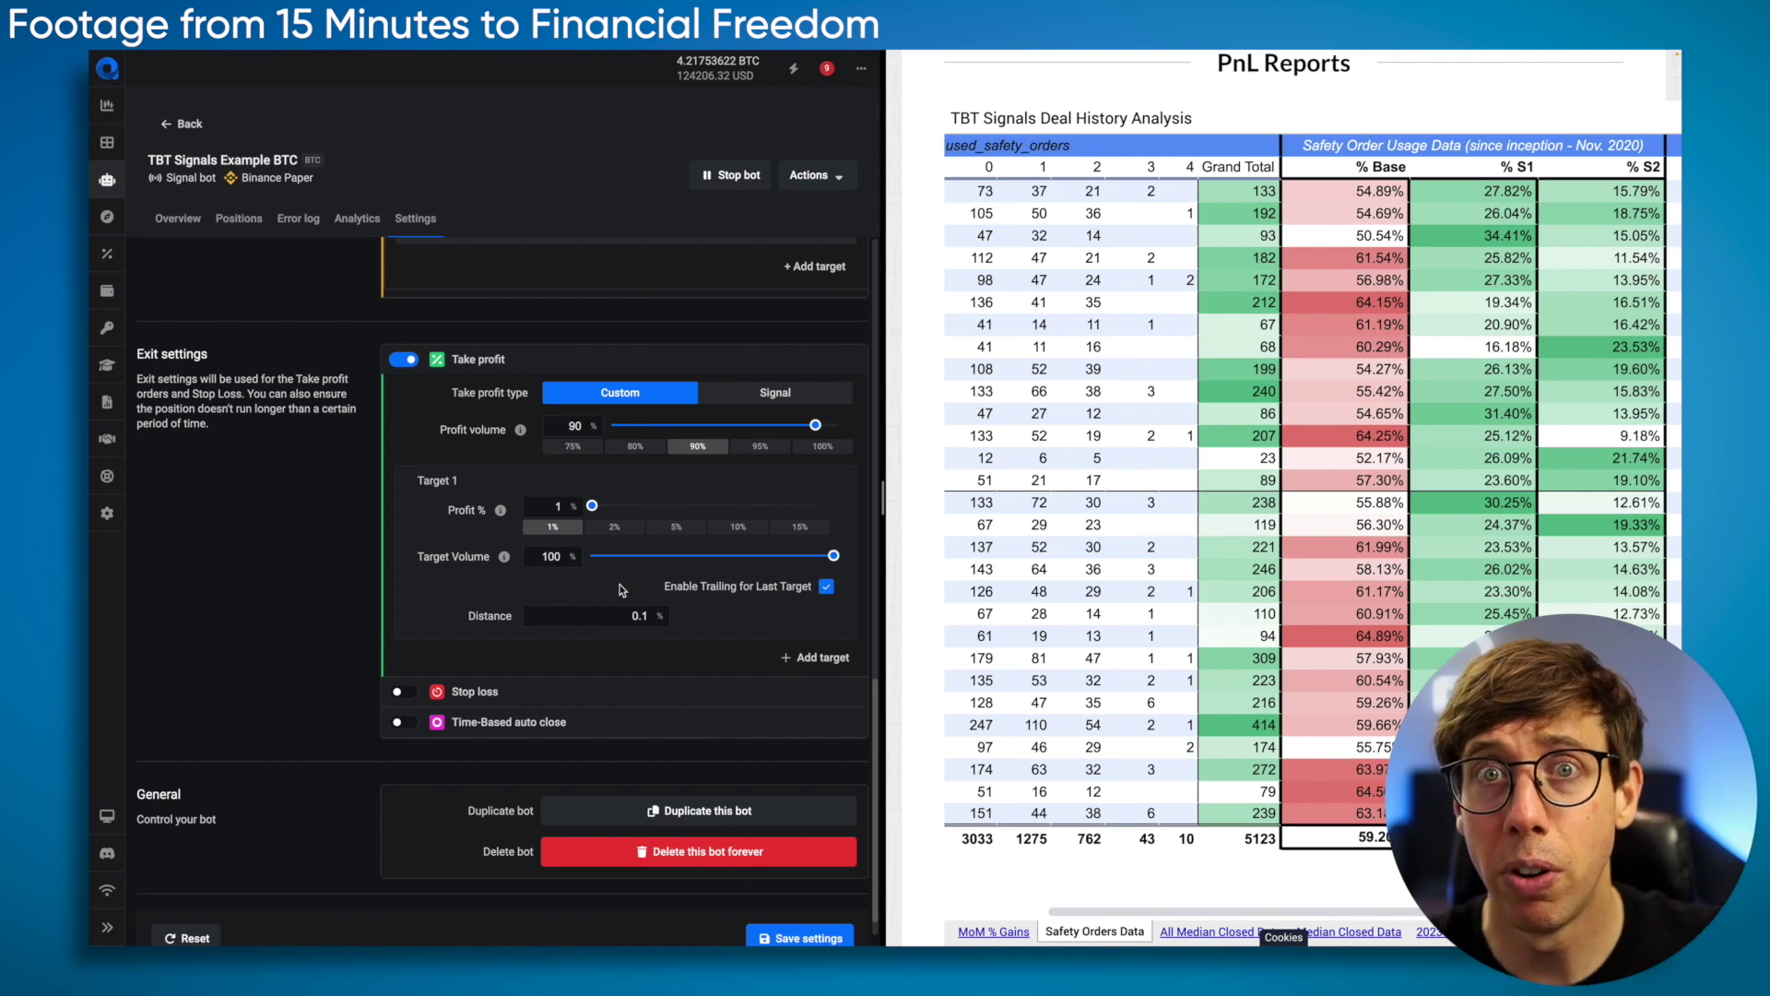
left_click(821, 590)
Add a second take-profit target at 2% and split volume 80% on Target 1, 20% on Target 2.
left_click(821, 626)
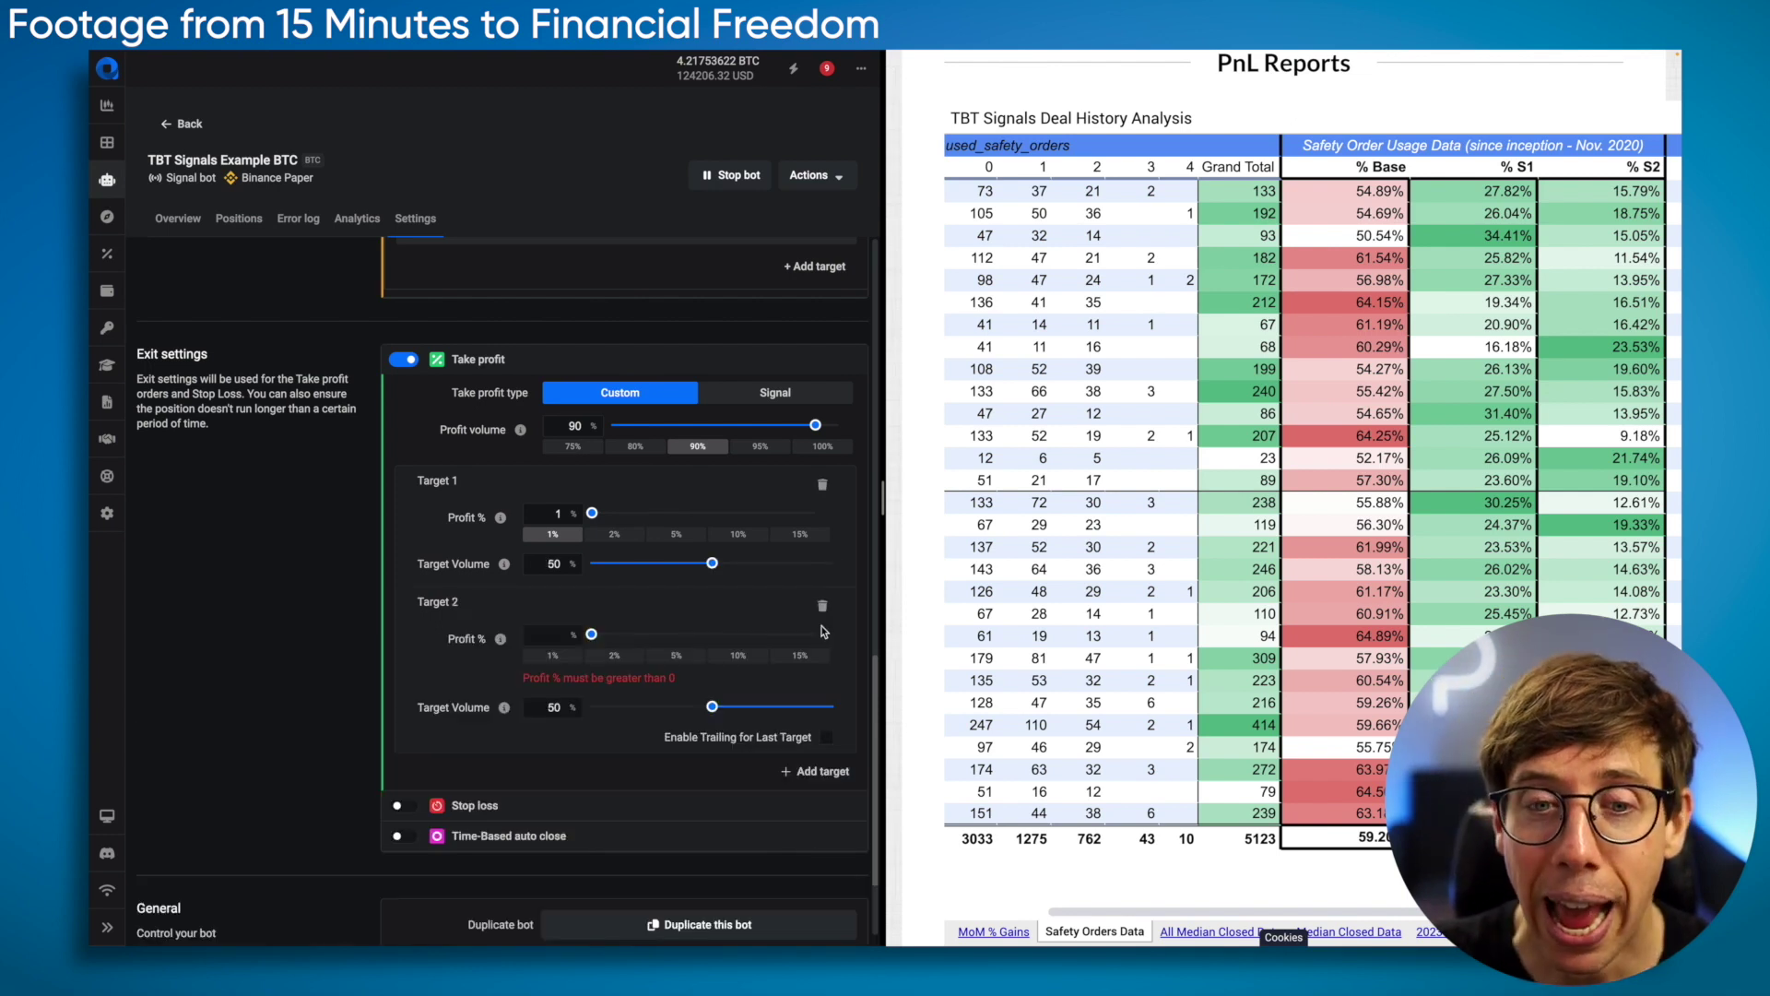
left_click(618, 657)
left_click_drag(711, 563, 788, 568)
left_click(560, 566)
key("BackSpace")
type("0")
left_click(616, 611)
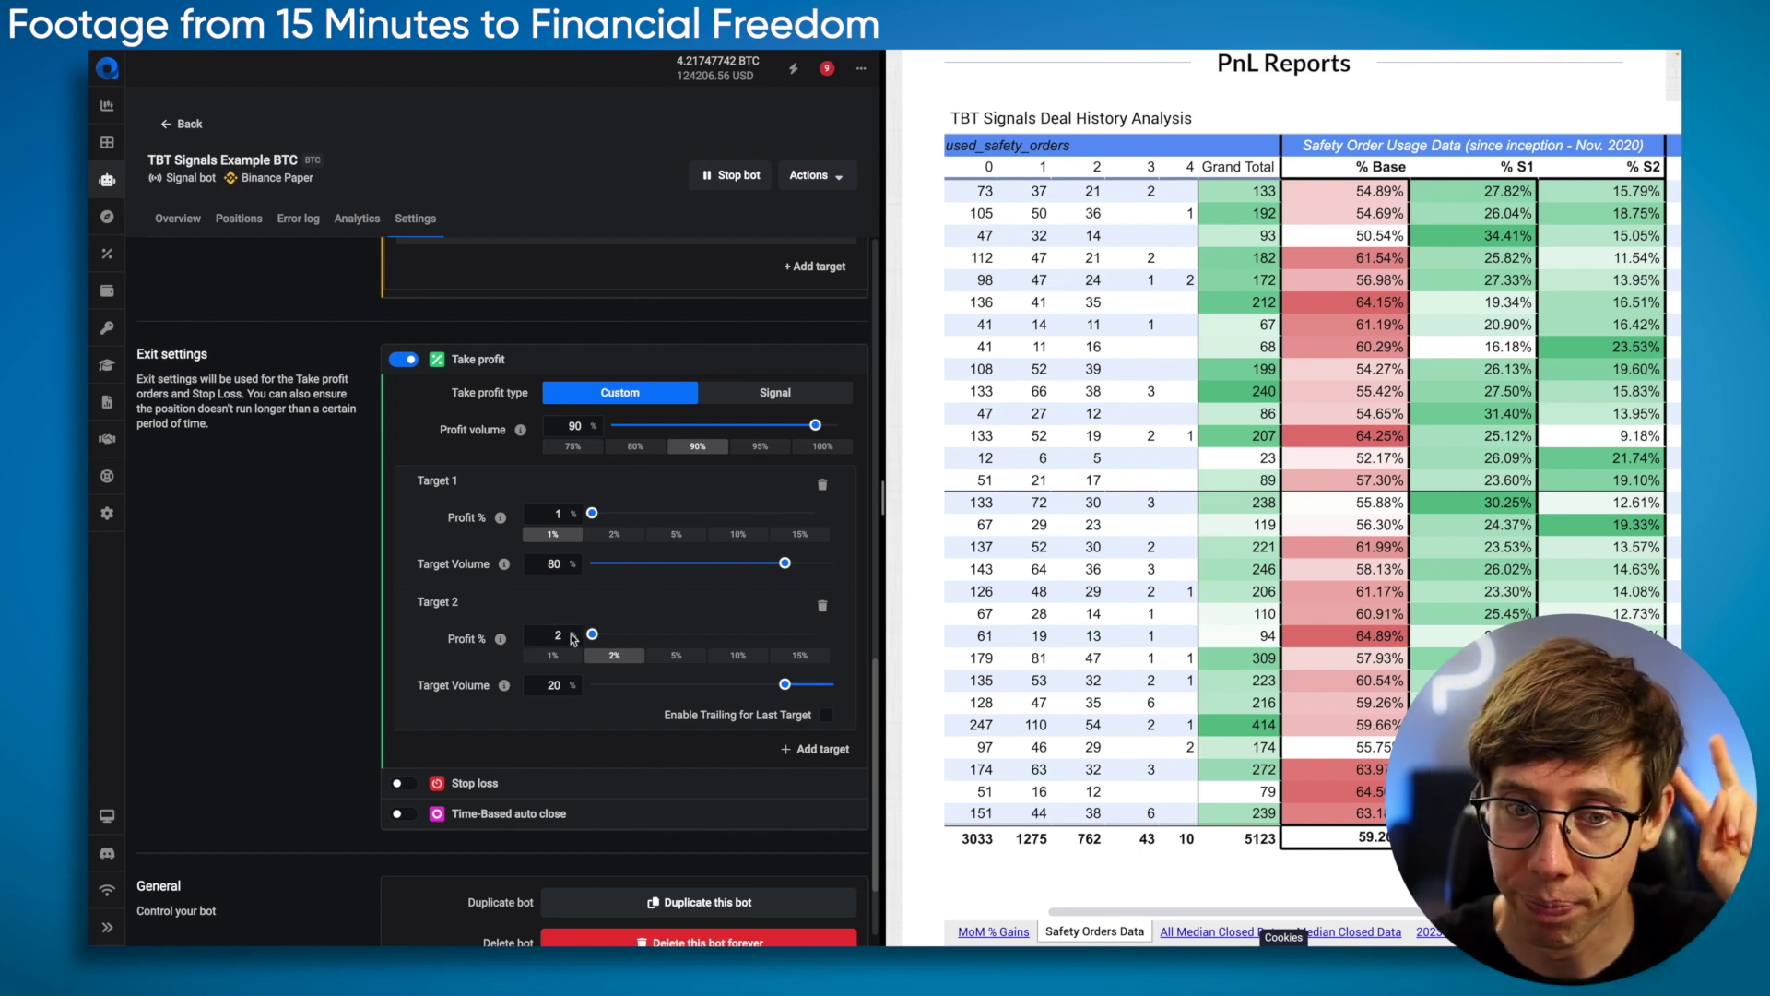
scroll(486, 523, "up", 6)
scroll(485, 523, "up", 5)
scroll(492, 666, "down", 10)
Delete Target 2, leaving a single 1% target on 100% volume, and set profit volume to 90%.
scroll(495, 516, "up", 1)
left_click(820, 475)
left_click(822, 632)
left_click(695, 472)
left_click(636, 475)
left_click(693, 475)
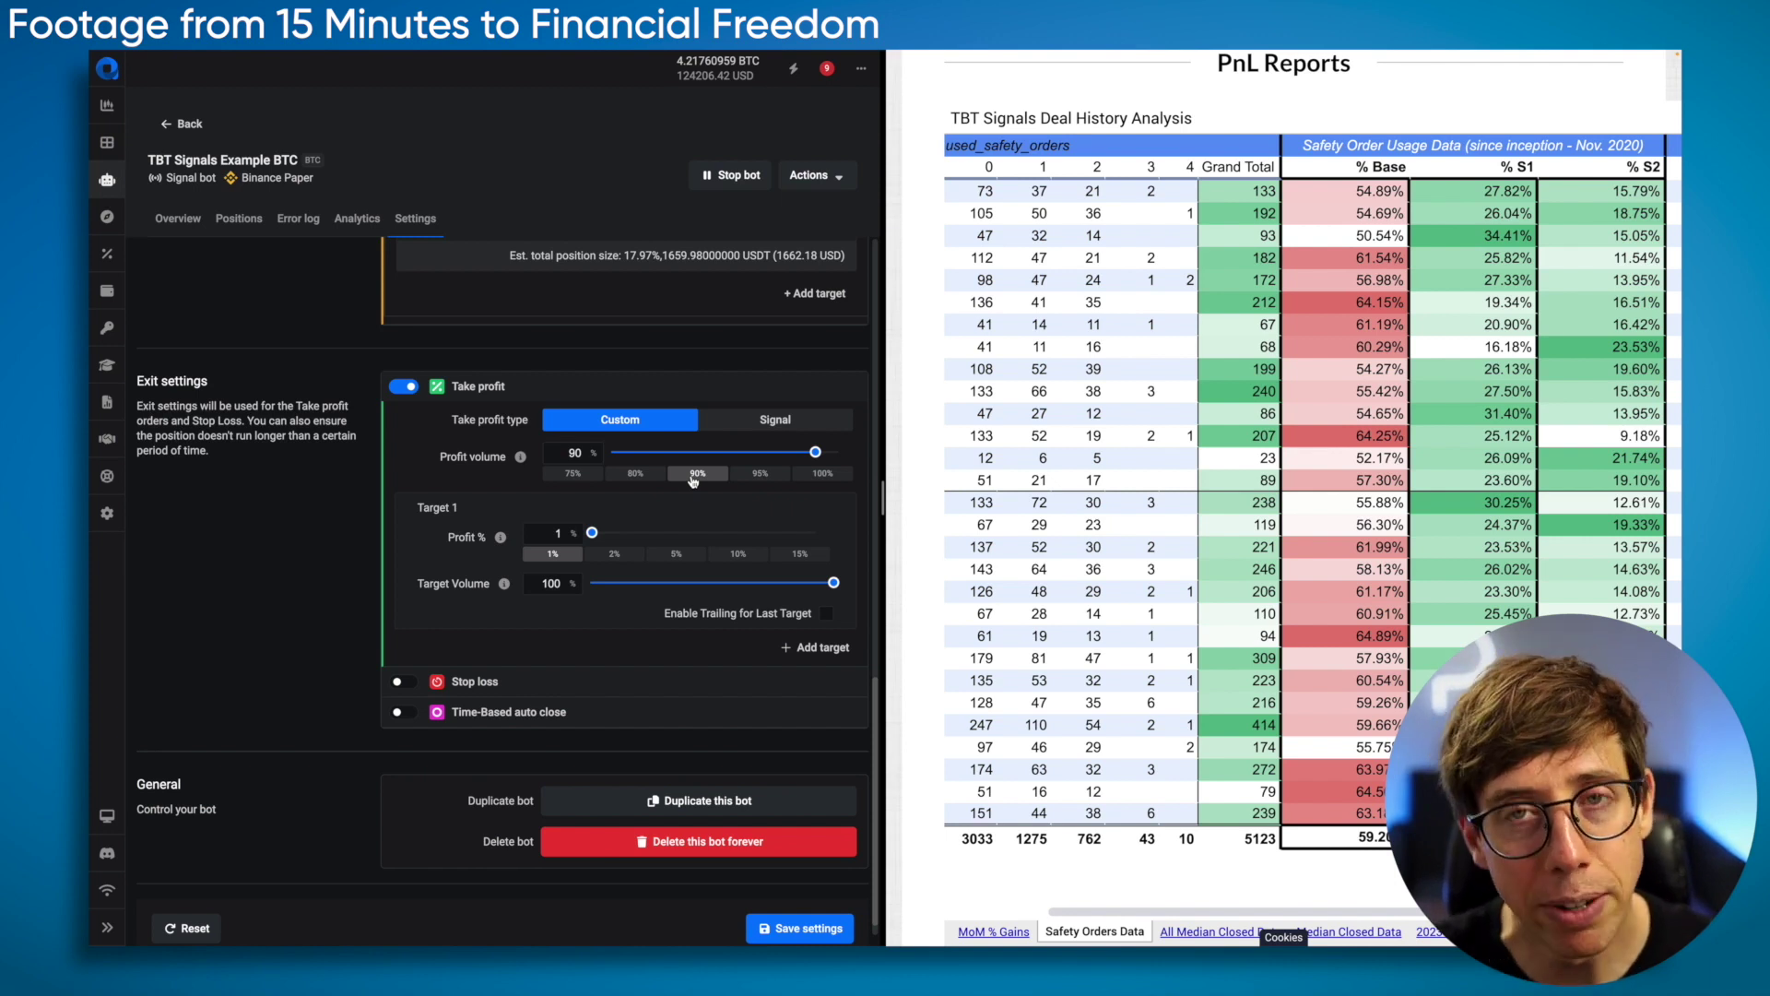